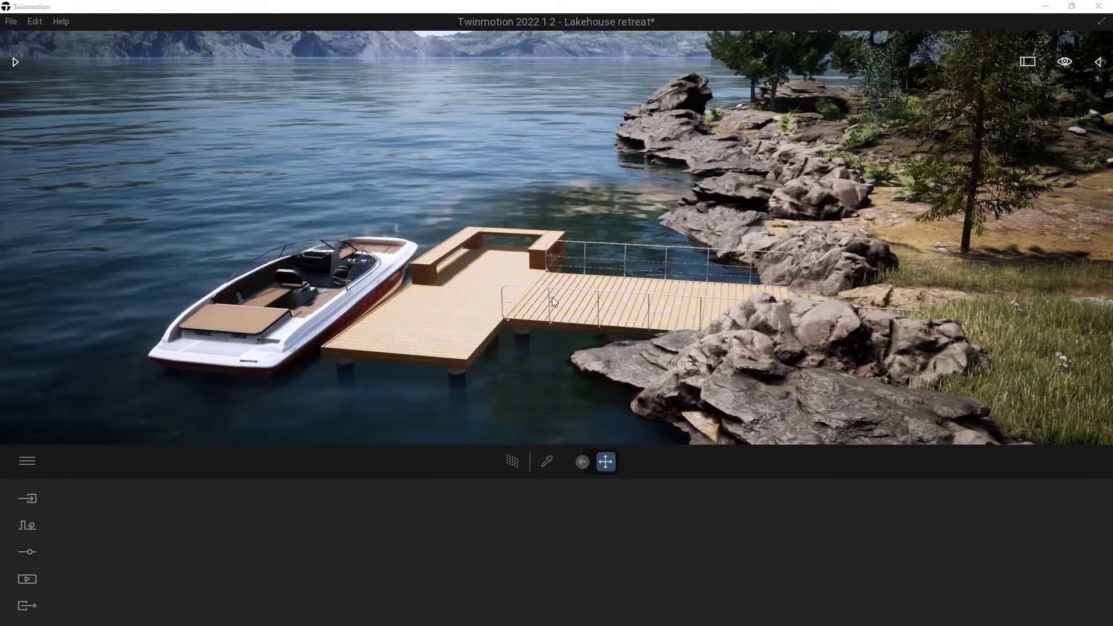
# - Open the asset Library and go to its Tools category to reach the Notes items
pyautogui.click(17, 60)
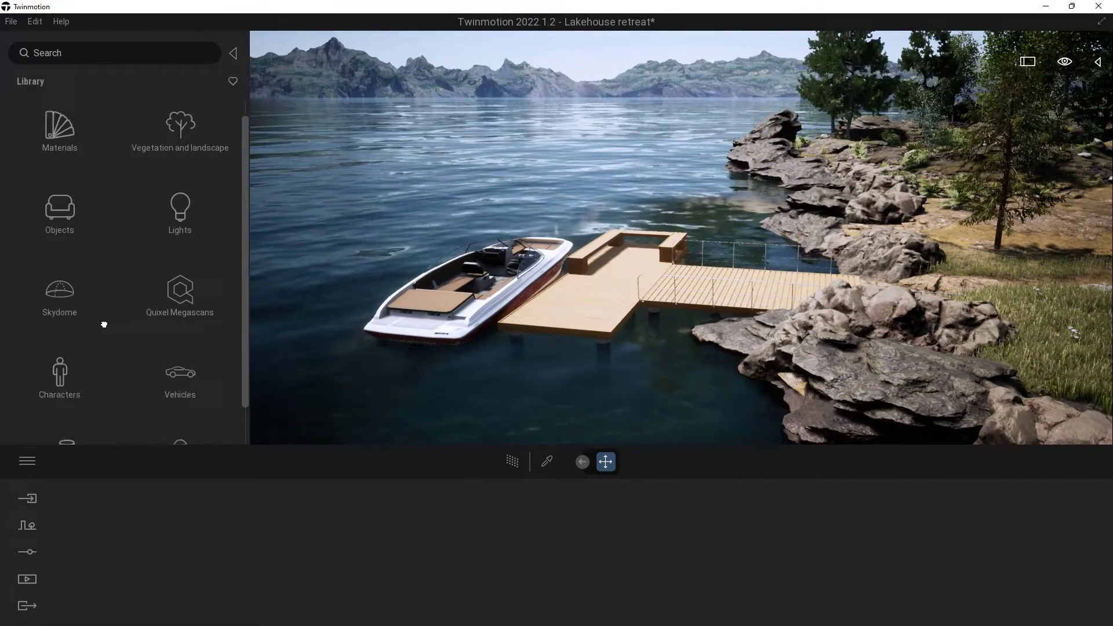
pyautogui.scroll(-2, 104, 324)
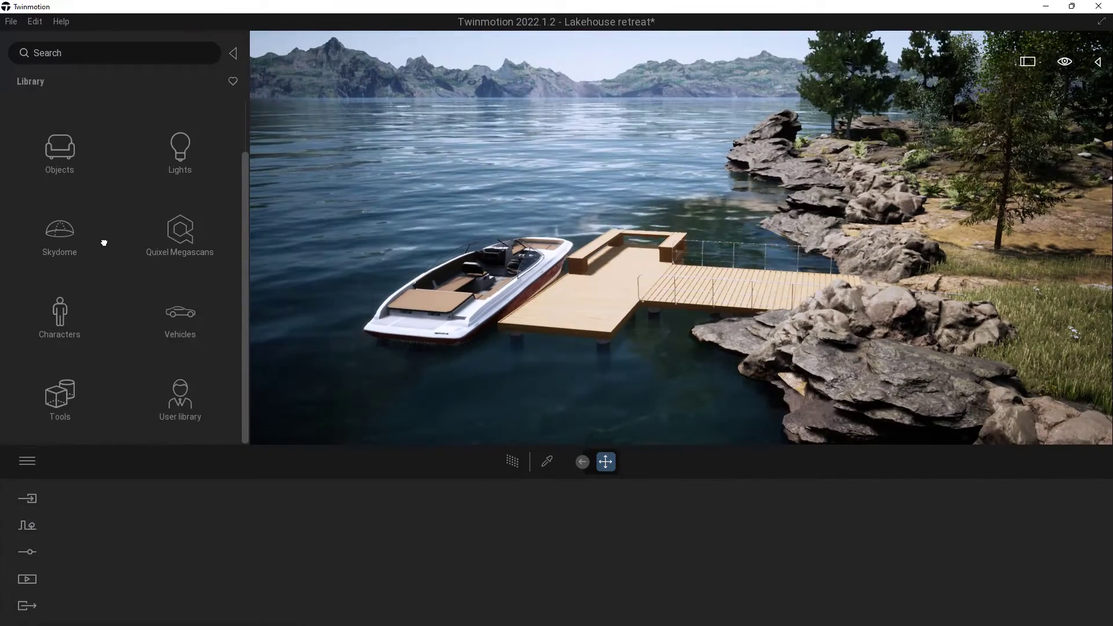
pyautogui.click(69, 412)
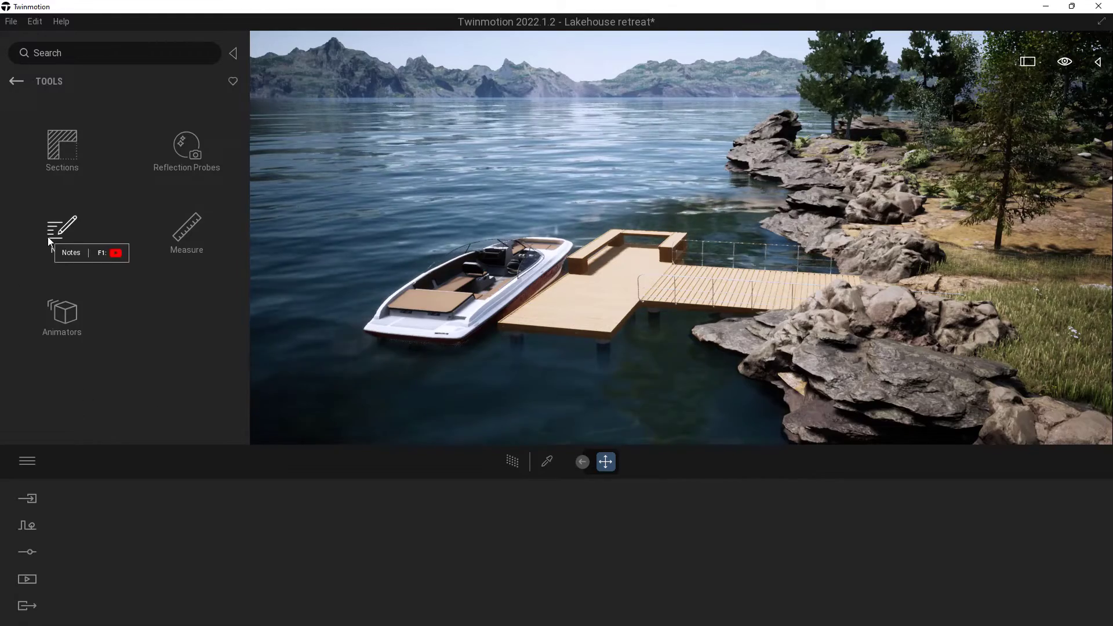
# - Drop a Note onto the dock beside the boat, undoing the extras placed on the boat and rocks
pyautogui.click(75, 247)
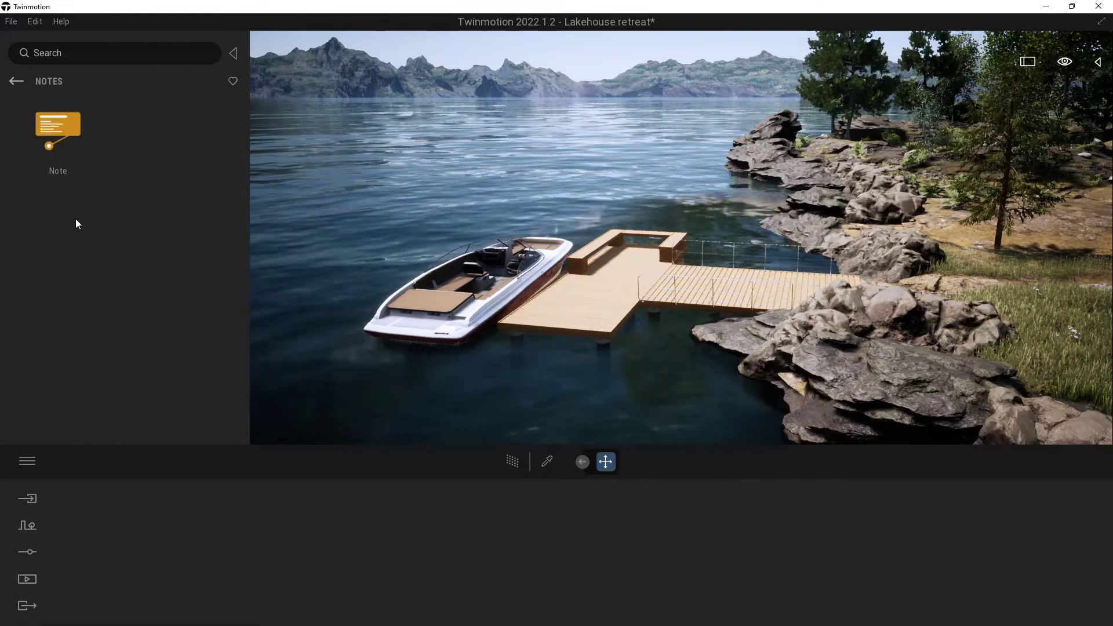
pyautogui.moveTo(56, 125); pyautogui.dragTo(560, 301)
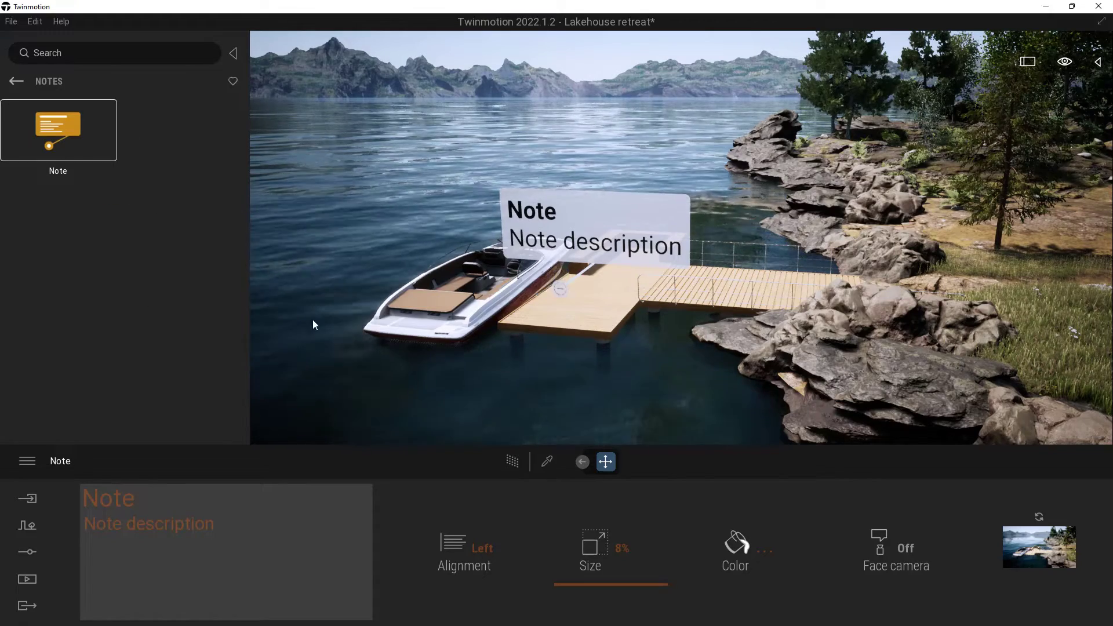
pyautogui.click(441, 308)
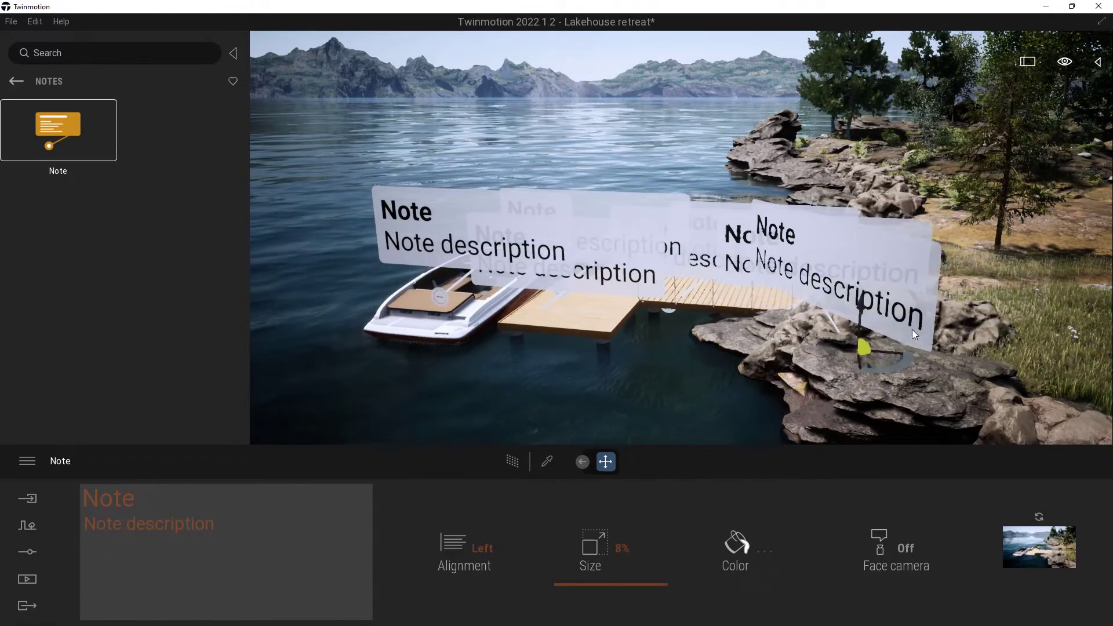
pyautogui.click(913, 330)
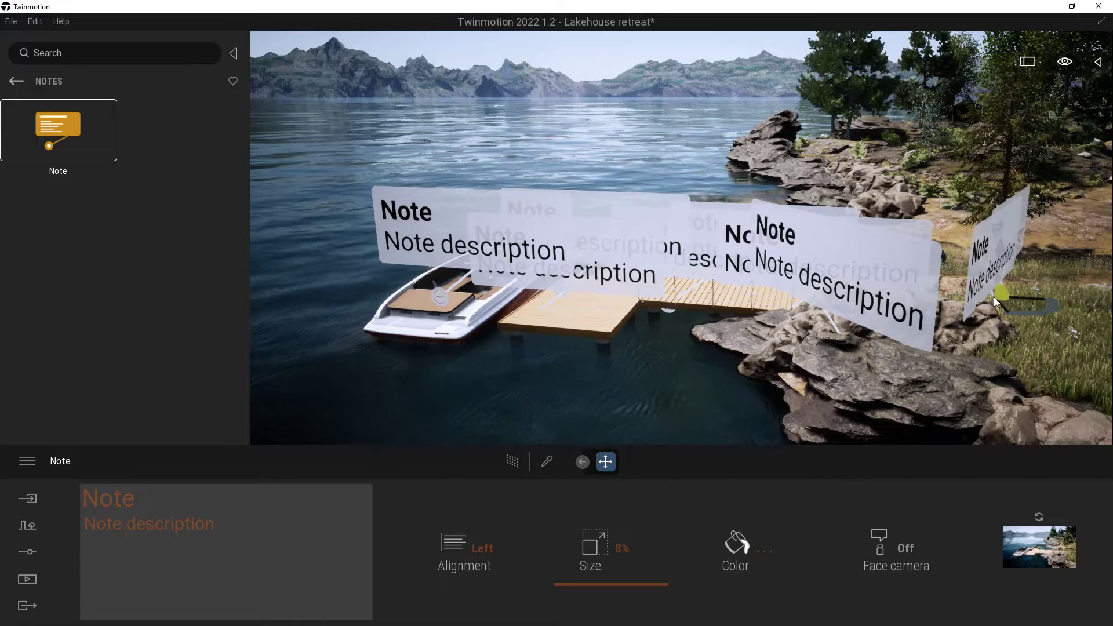
pyautogui.press('Escape')
pyautogui.hotkey('ctrl', 'z')
pyautogui.hotkey('ctrl', 'z')
pyautogui.hotkey('ctrl', 'z')
pyautogui.hotkey('ctrl', 'z')
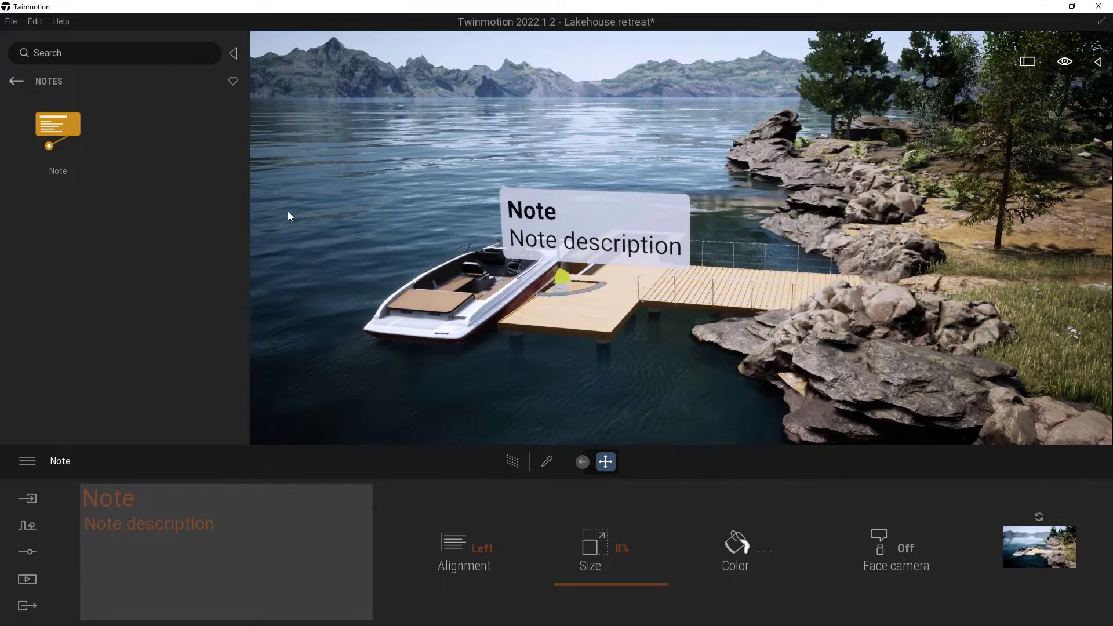
# - Title the note 'Look Over Here!' and select its default description text
pyautogui.click(590, 222)
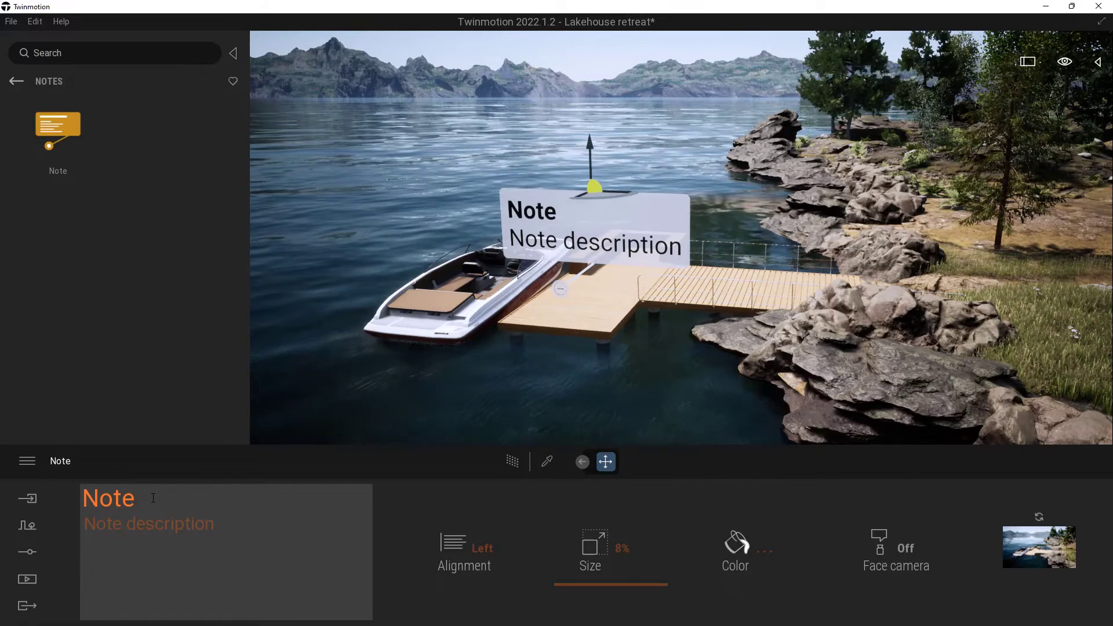
pyautogui.moveTo(153, 498); pyautogui.dragTo(70, 504)
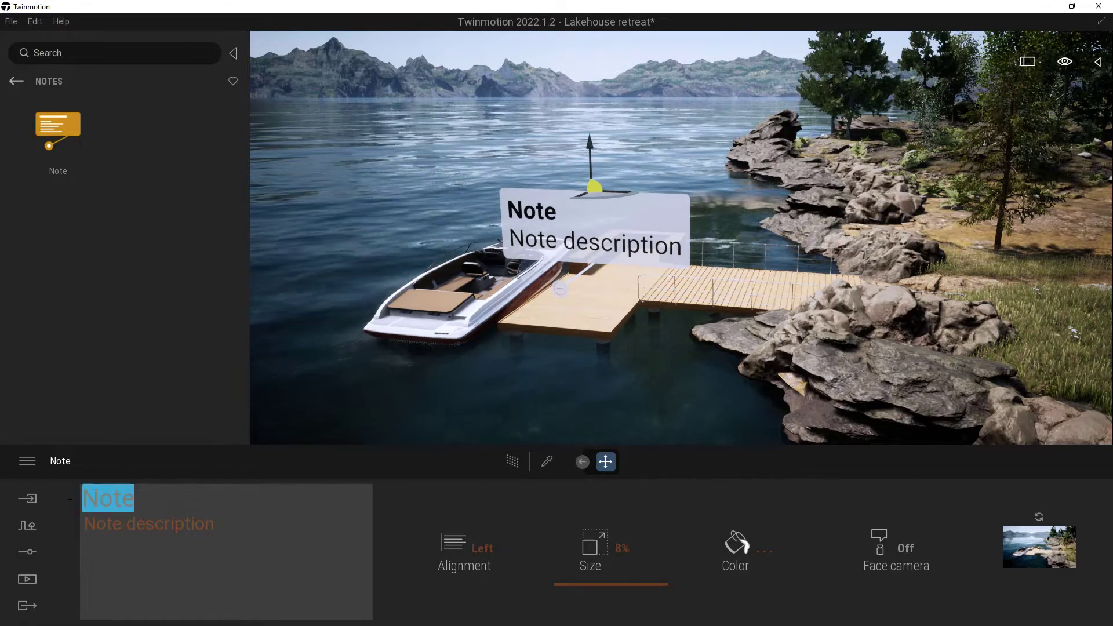
pyautogui.write('Look O')
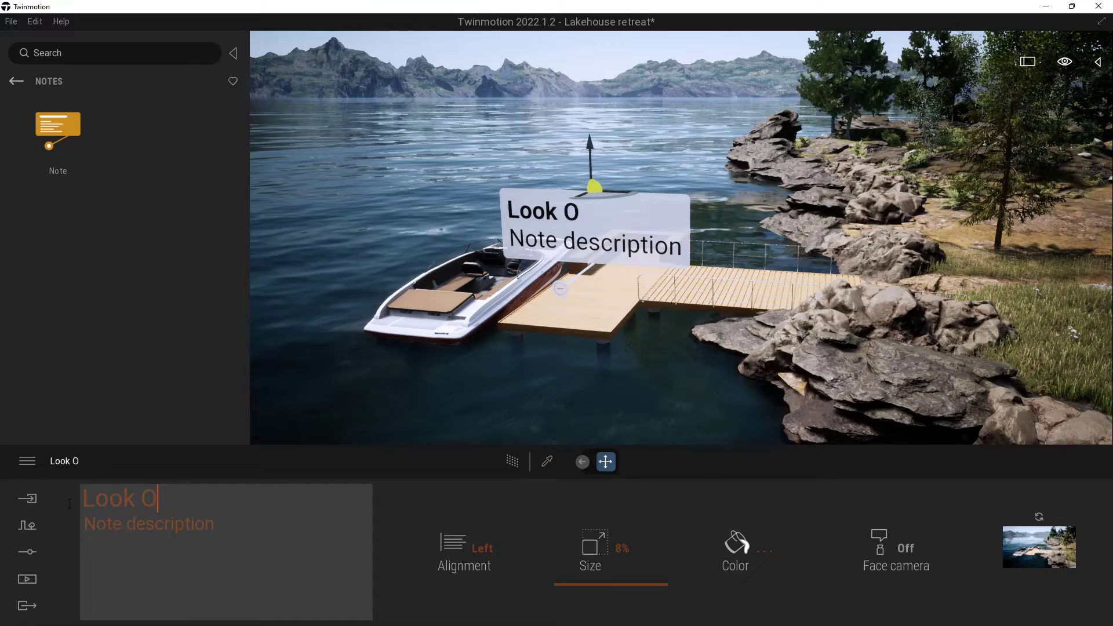
pyautogui.write('ver Here!')
pyautogui.click(213, 524)
pyautogui.moveTo(214, 524); pyautogui.dragTo(59, 518)
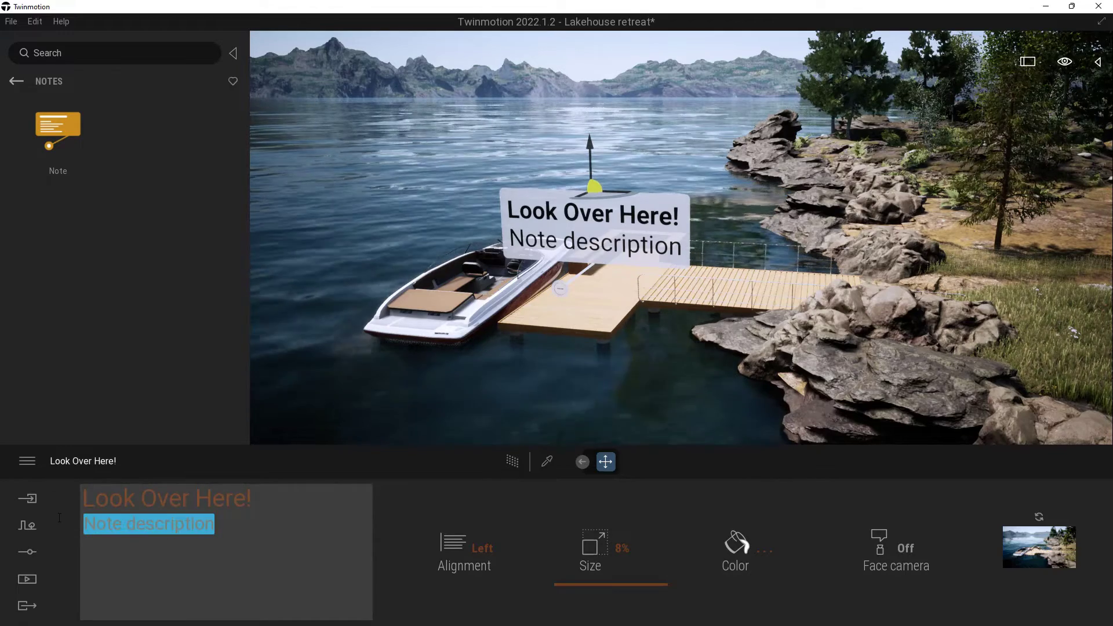
pyautogui.write('Look')
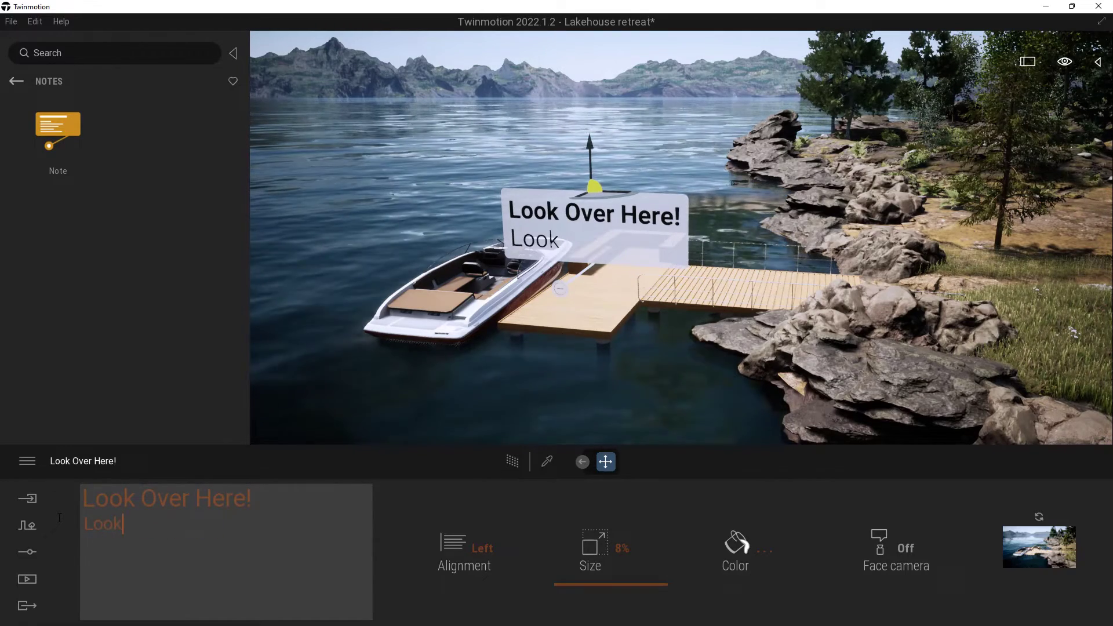
pyautogui.write(', somthing nifty is over here.')
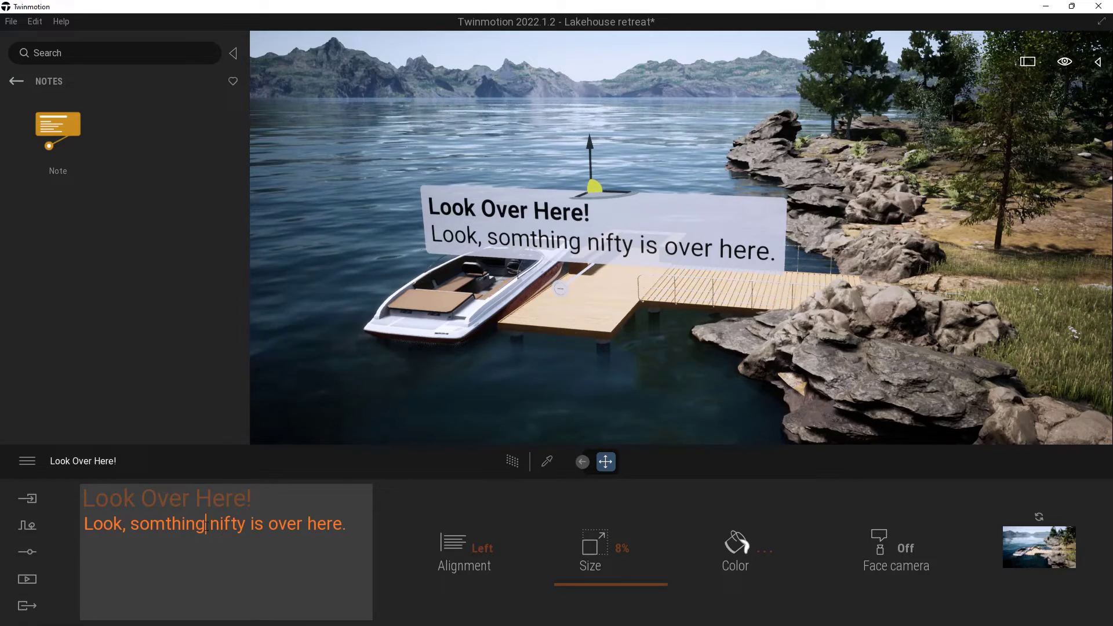
pyautogui.write('e')
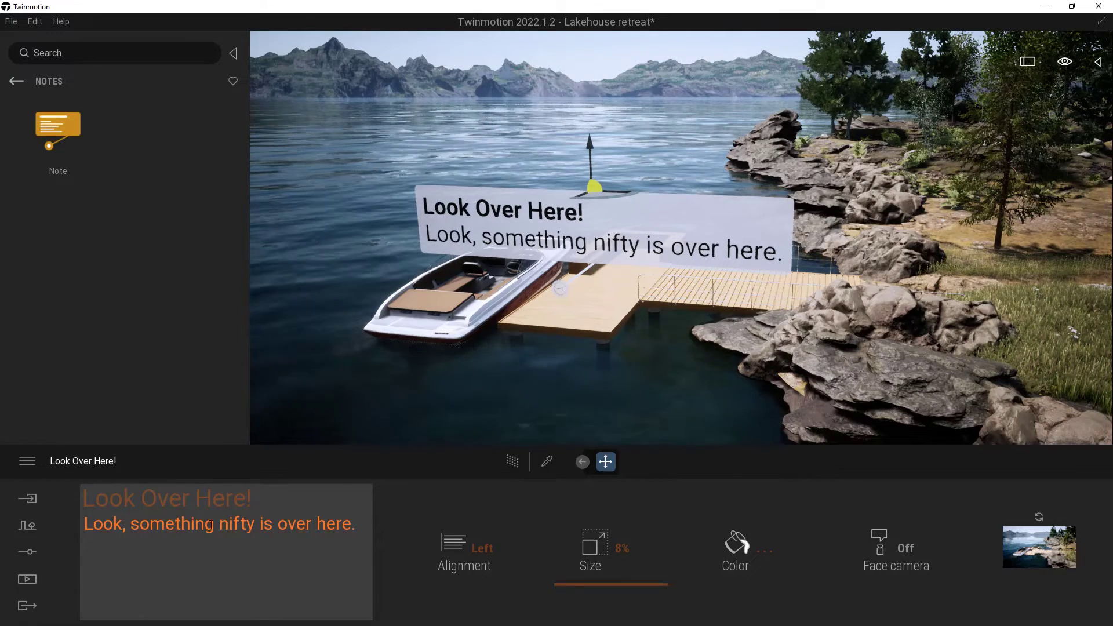
# - Trim the note description down to just 'Look,'
pyautogui.press('BackSpace')
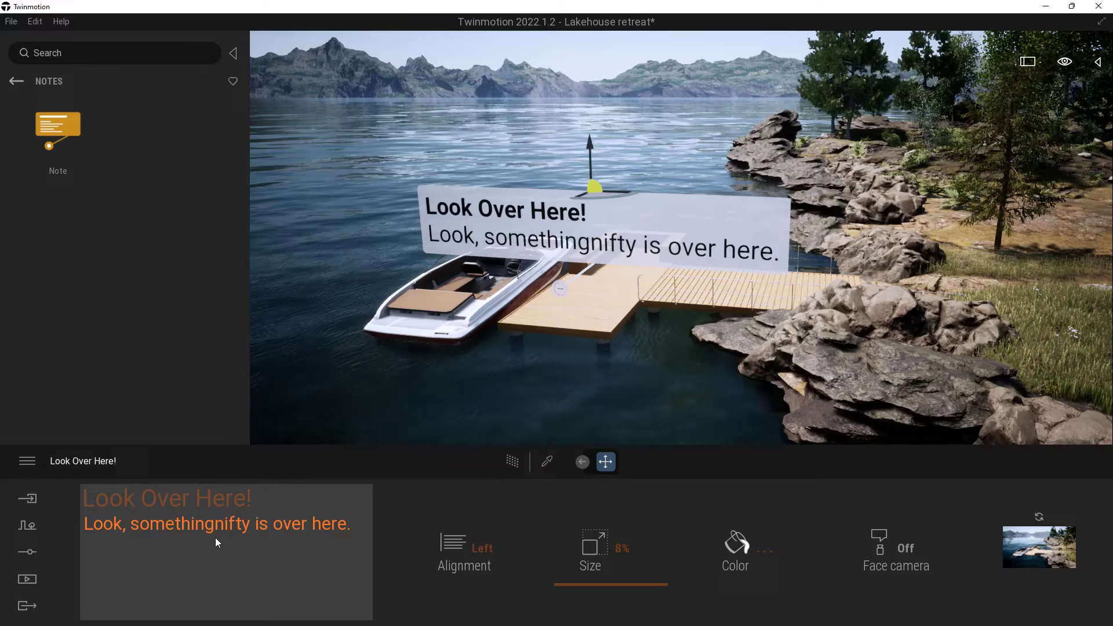
pyautogui.press('Return')
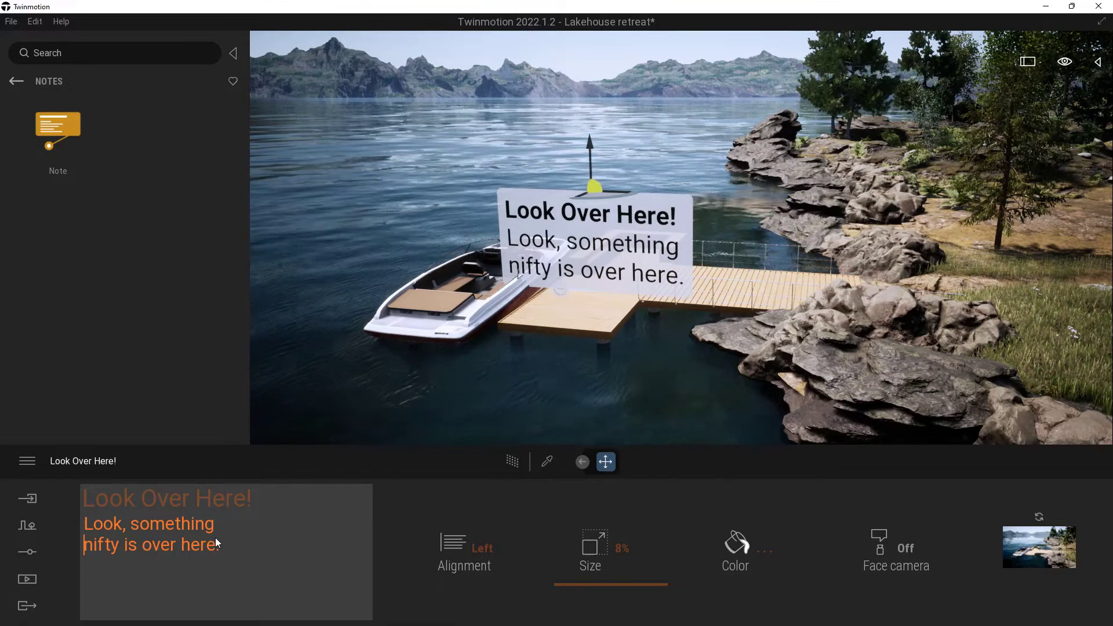
pyautogui.moveTo(220, 546); pyautogui.dragTo(133, 524)
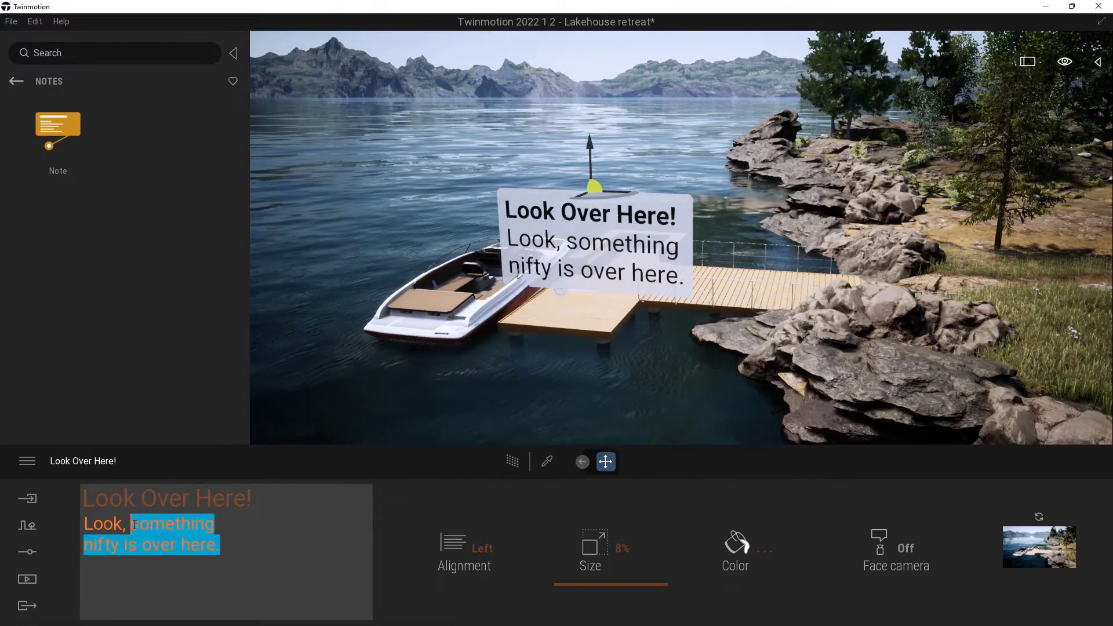
pyautogui.press('BackSpace')
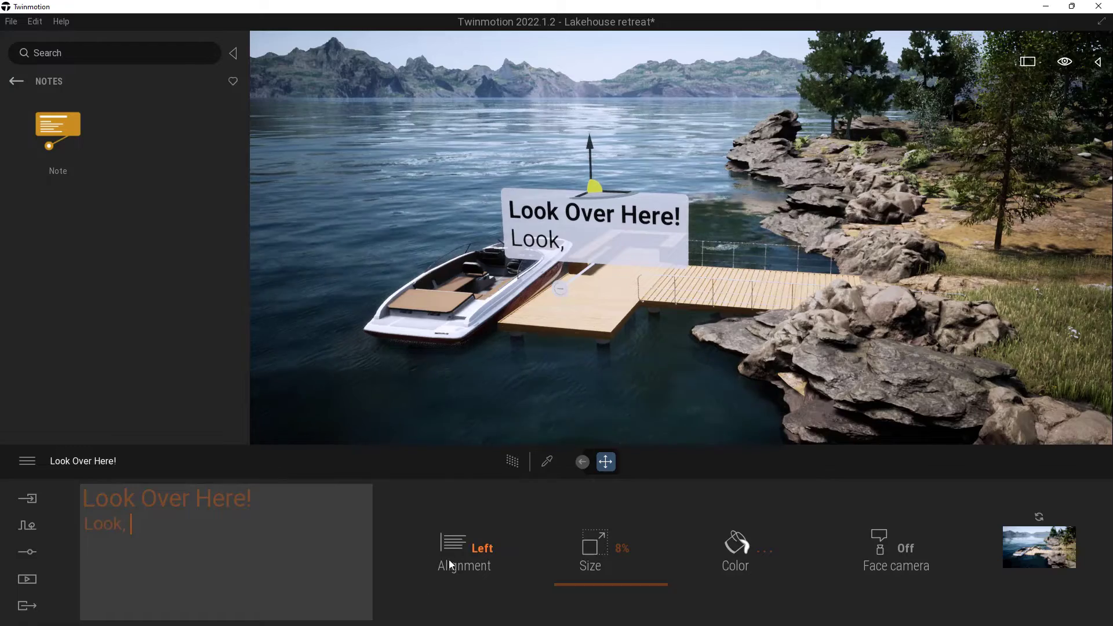
# - Try Center and Right alignment, settle on Left, and enlarge the note from 8% to 17%
pyautogui.click(476, 551)
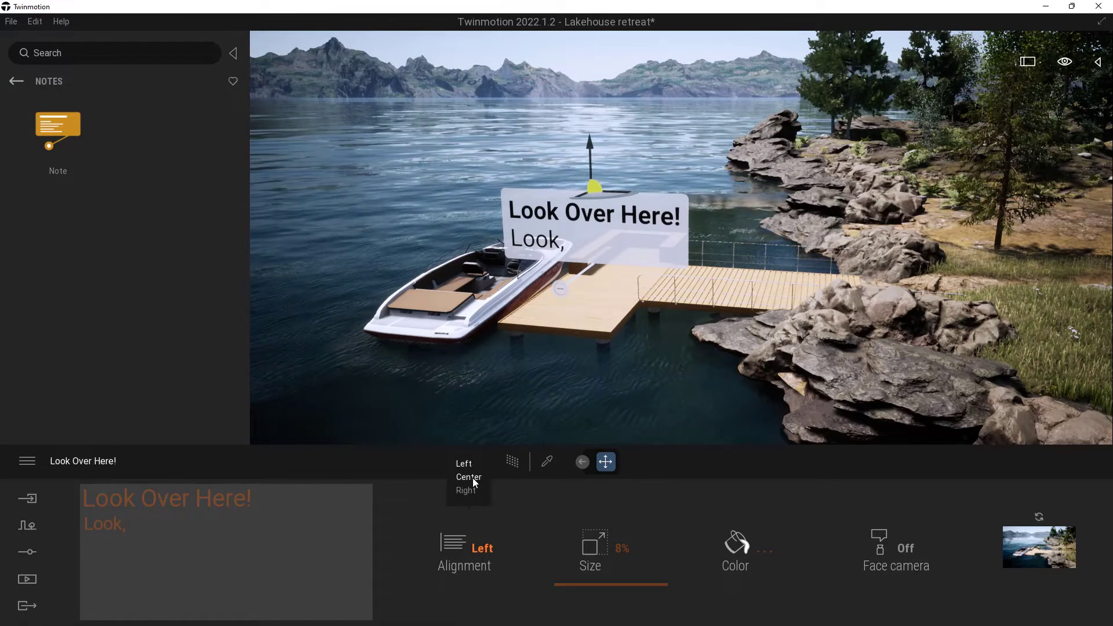
pyautogui.click(472, 478)
pyautogui.click(487, 551)
pyautogui.click(478, 491)
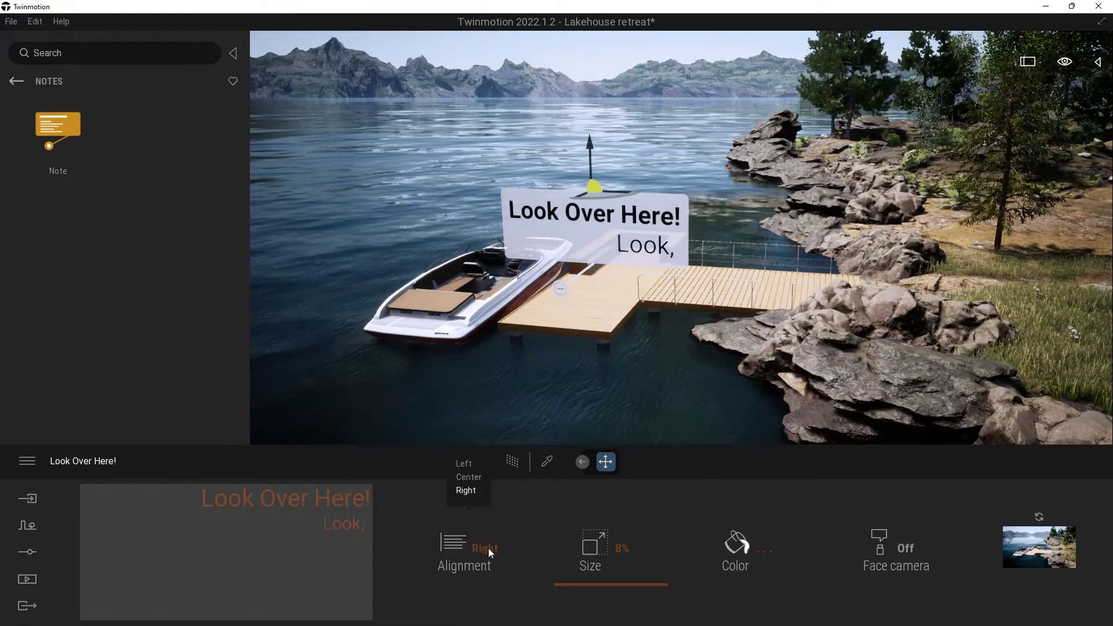
pyautogui.click(475, 550)
pyautogui.click(470, 460)
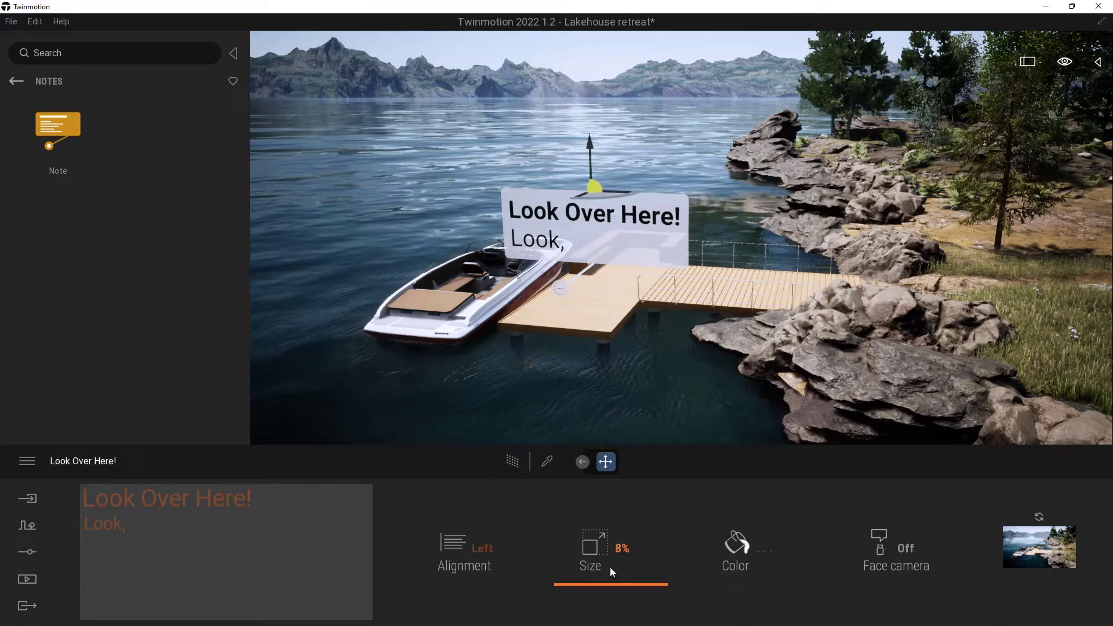
pyautogui.moveTo(609, 567); pyautogui.dragTo(601, 570)
pyautogui.click(735, 544)
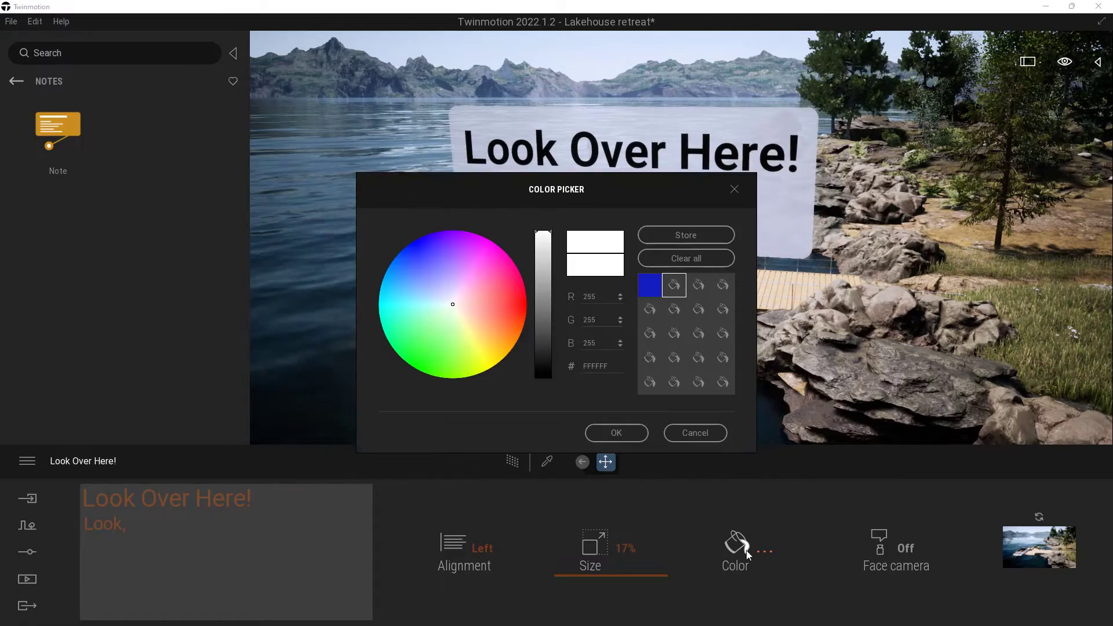
pyautogui.moveTo(634, 206); pyautogui.dragTo(415, 360)
pyautogui.click(298, 457)
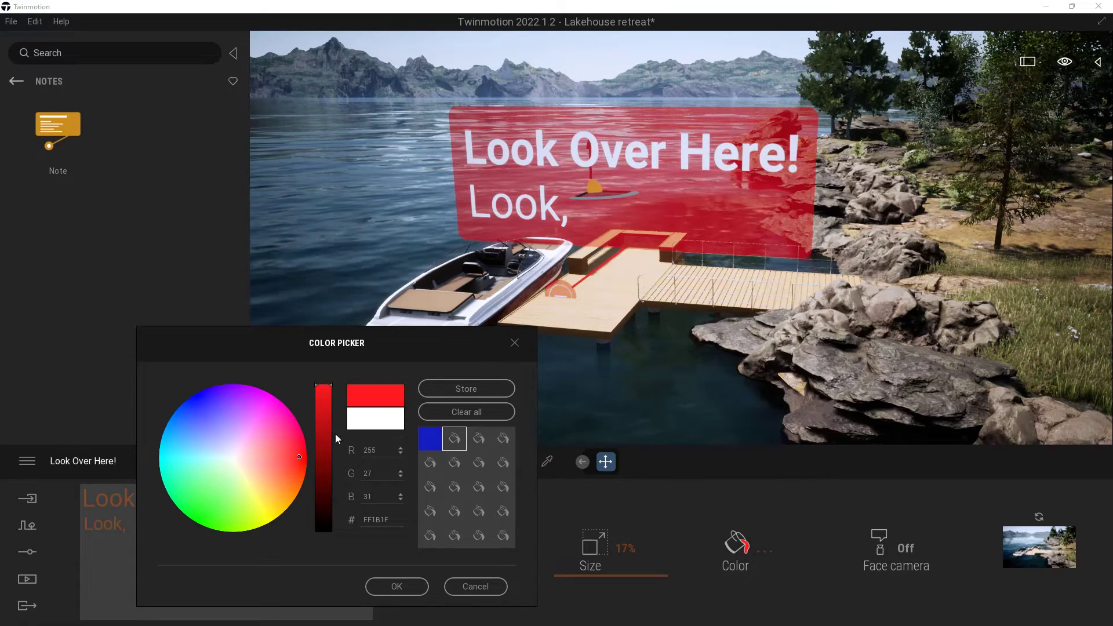
pyautogui.click(371, 422)
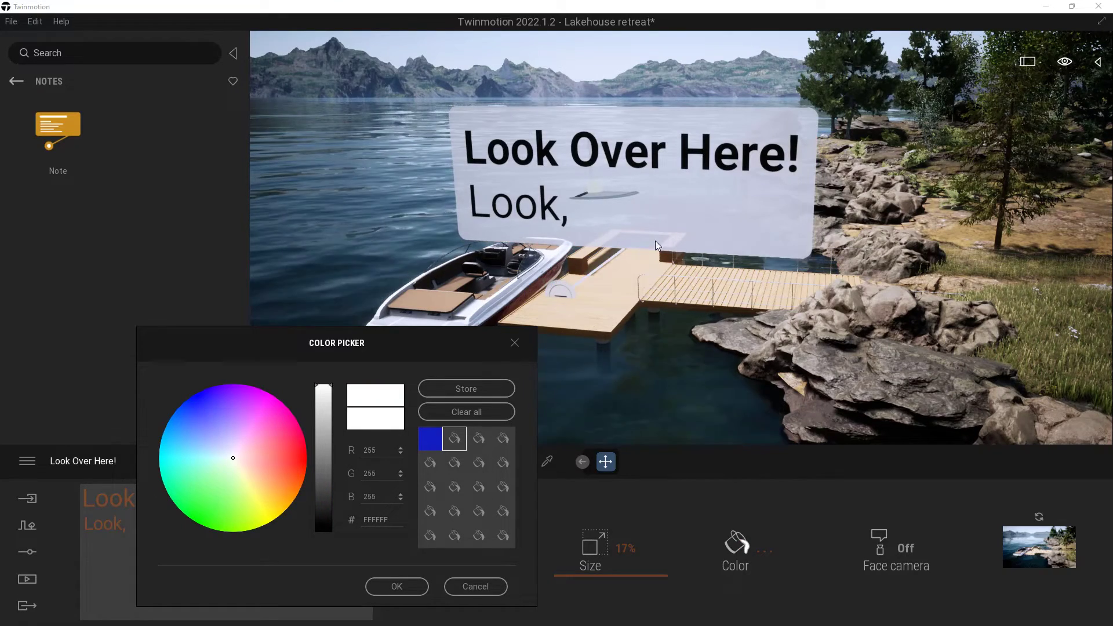
pyautogui.click(483, 585)
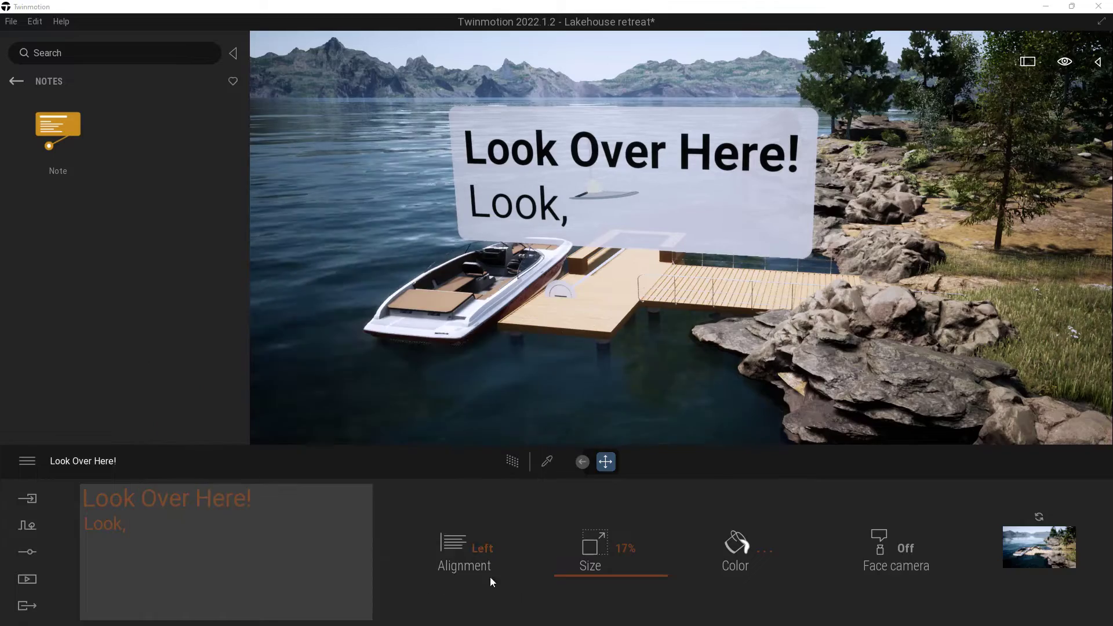
# - Turn Face camera On for the dock note and orbit closer to the dock
pyautogui.click(896, 546)
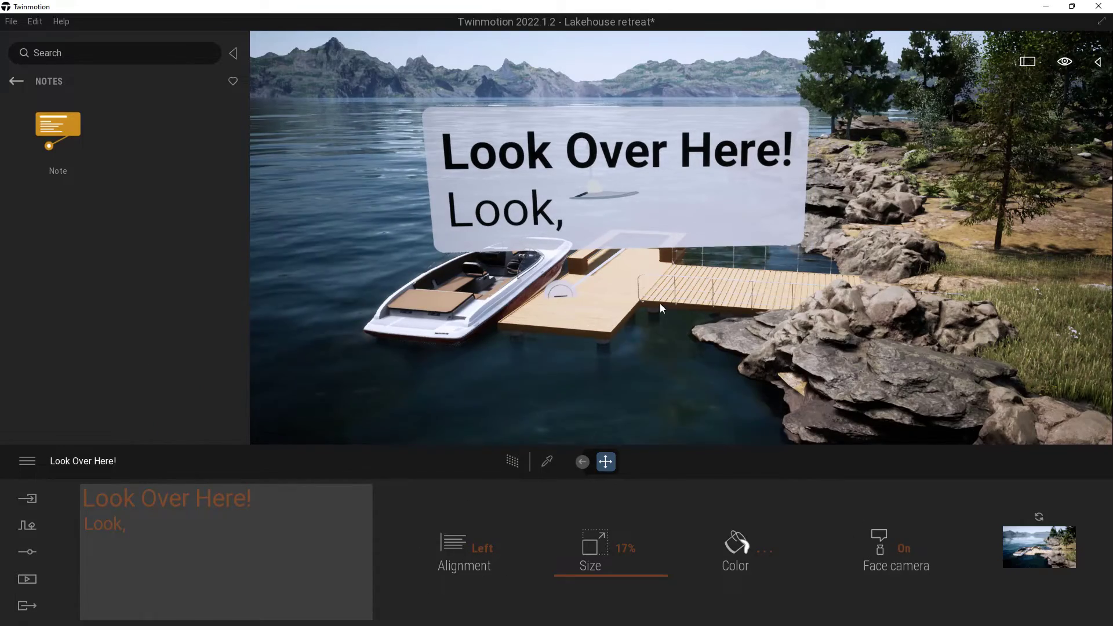
pyautogui.moveTo(695, 305)
pyautogui.mouseDown()
pyautogui.moveTo(661, 295)
pyautogui.moveTo(701, 306)
pyautogui.mouseUp()
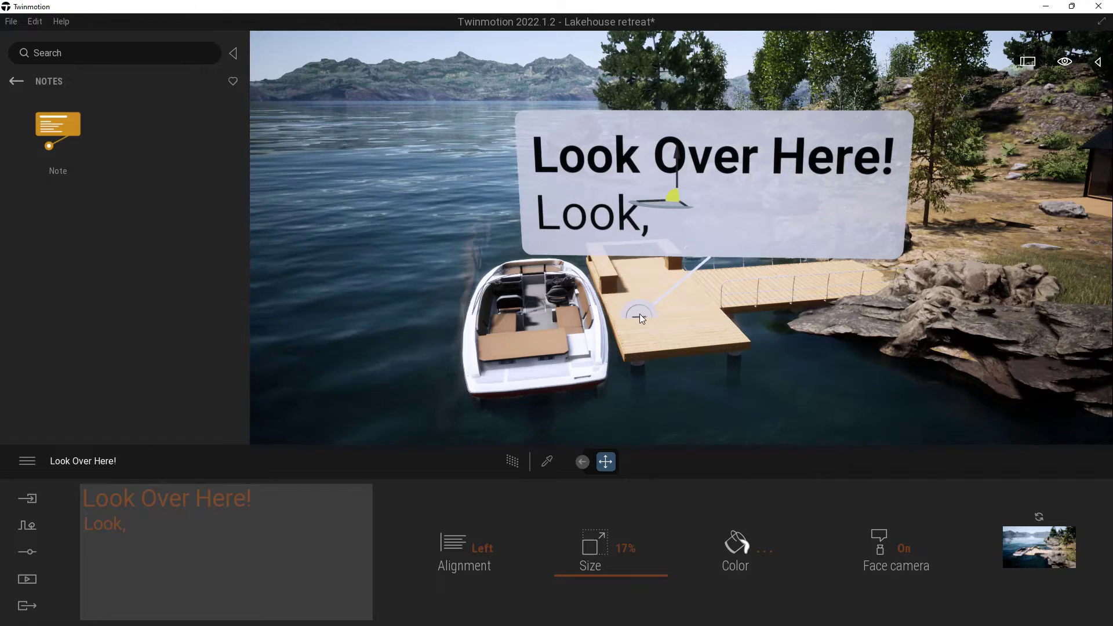
pyautogui.moveTo(647, 300); pyautogui.dragTo(623, 345)
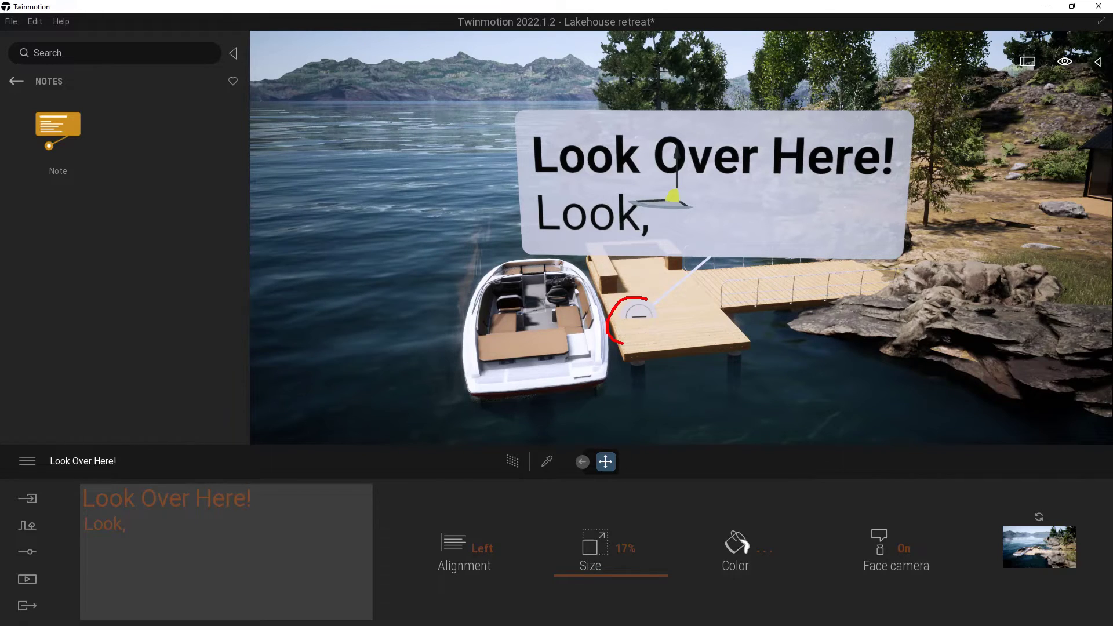
pyautogui.click(642, 315)
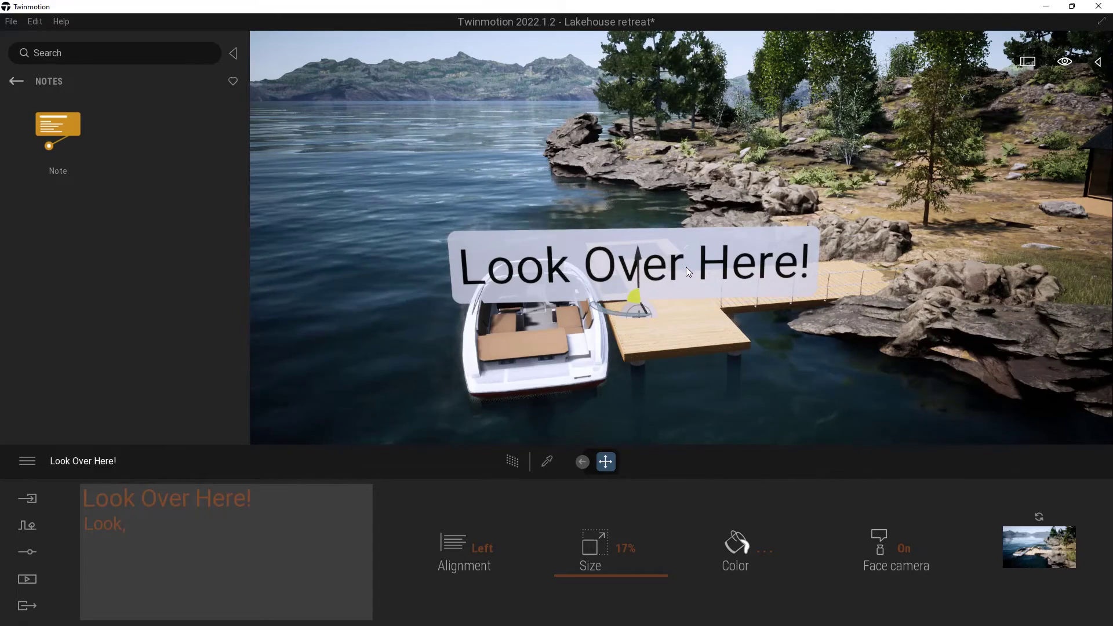
pyautogui.moveTo(685, 267); pyautogui.dragTo(614, 289, button='middle')
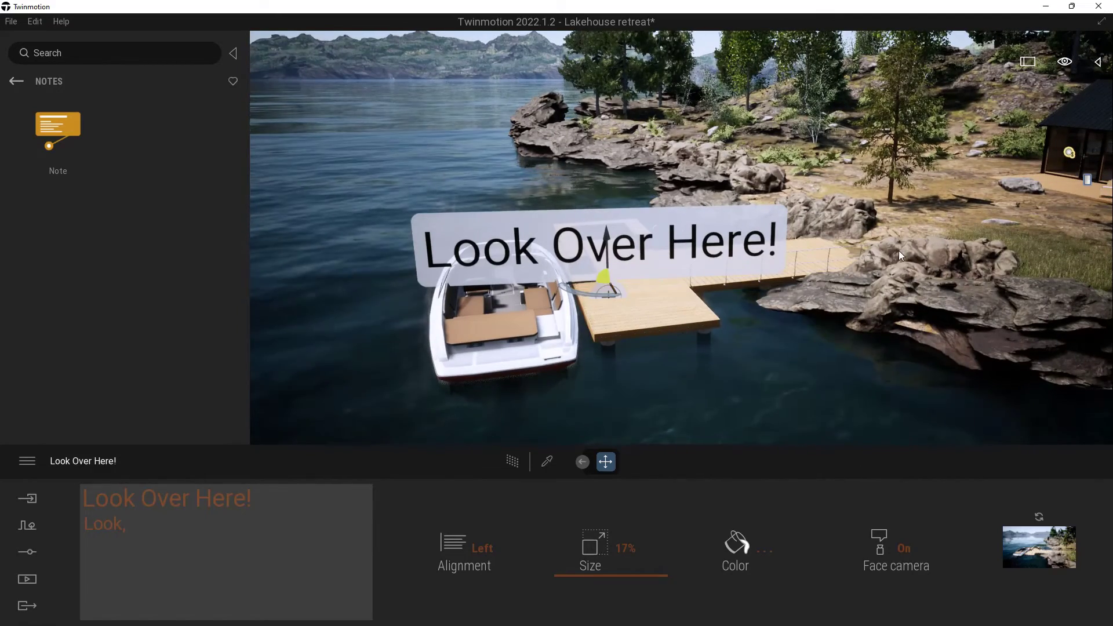
pyautogui.click(898, 250)
pyautogui.click(608, 292)
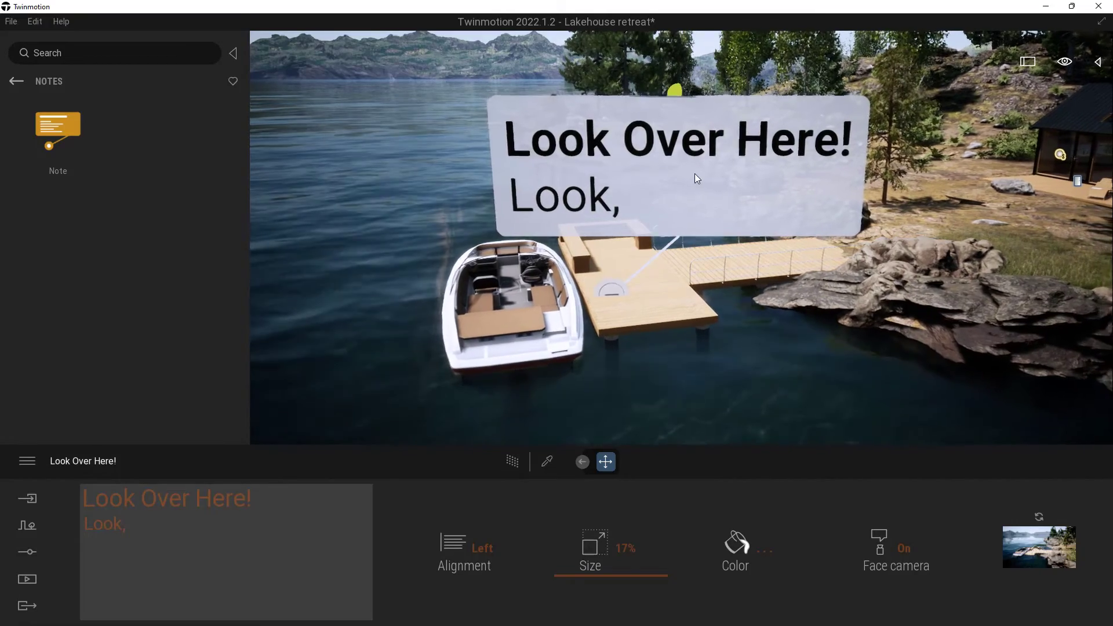
# - Slide the dock note left over the water next to the boat, orbiting to check the result
pyautogui.moveTo(691, 176); pyautogui.dragTo(672, 72, button='right')
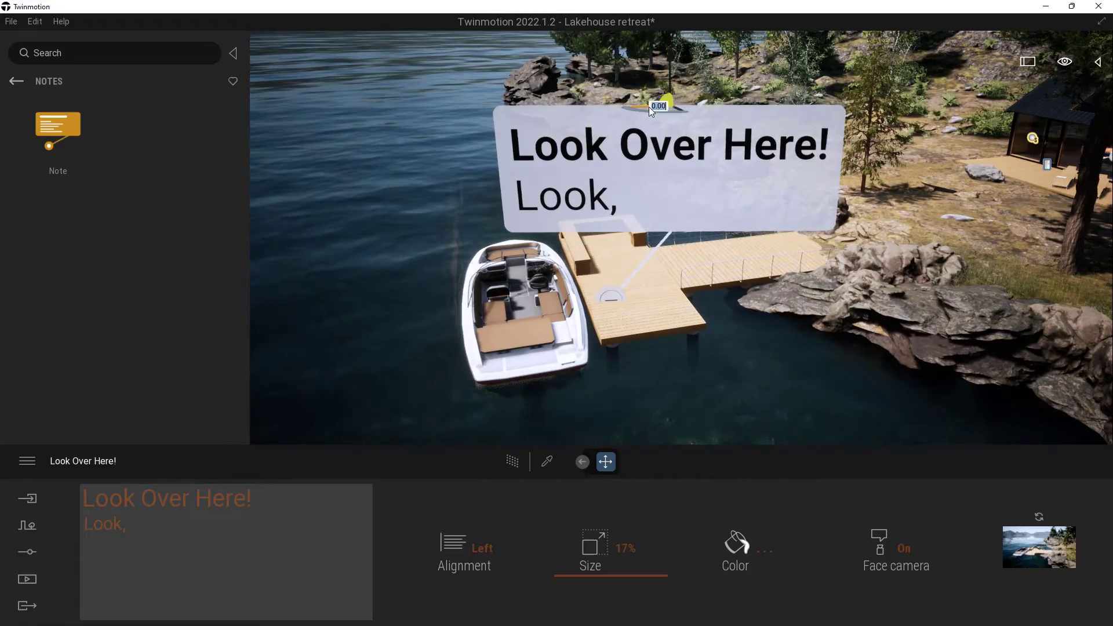
pyautogui.moveTo(661, 106); pyautogui.dragTo(418, 143)
pyautogui.moveTo(595, 186)
pyautogui.mouseDown(button='right')
pyautogui.moveTo(452, 187)
pyautogui.moveTo(611, 223)
pyautogui.mouseUp(button='right')
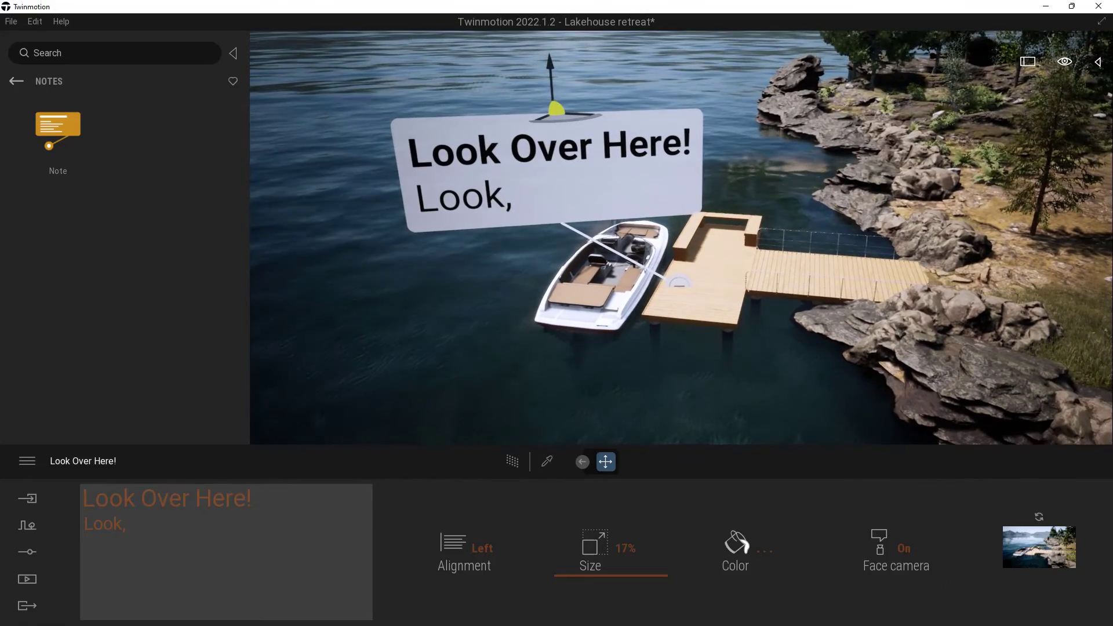